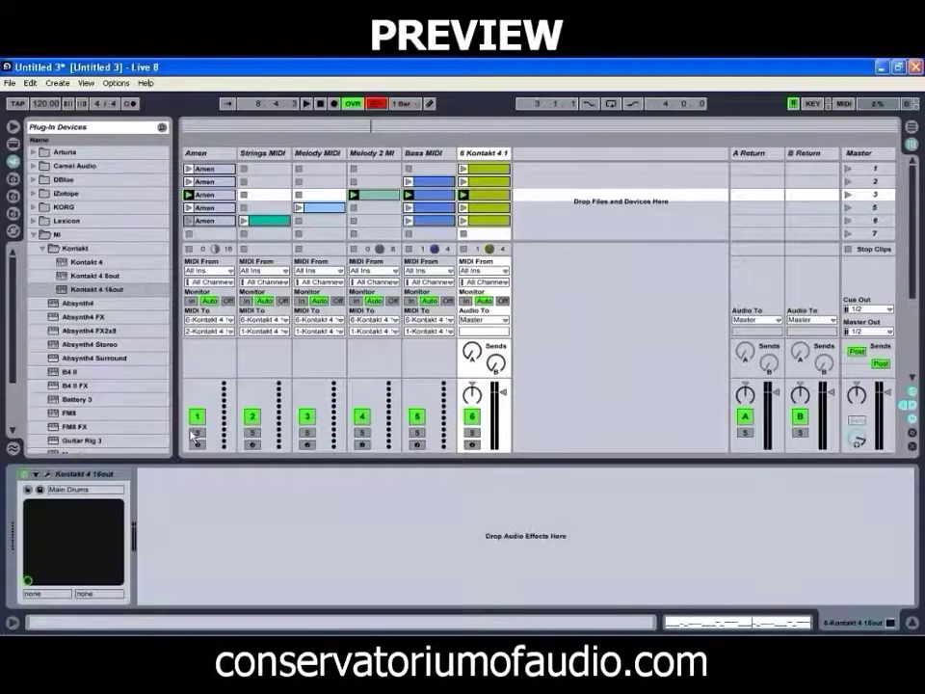
Solo the Amen track and play back a short stretch of it.
{"action": "left_click", "coordinate": [196, 432]}
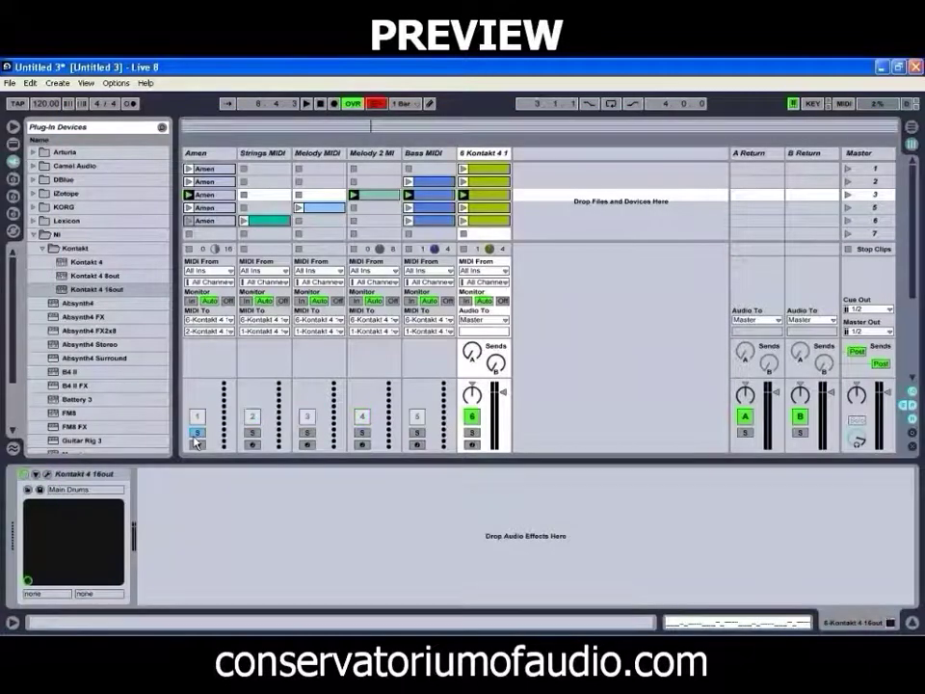
{"action": "key", "text": "space"}
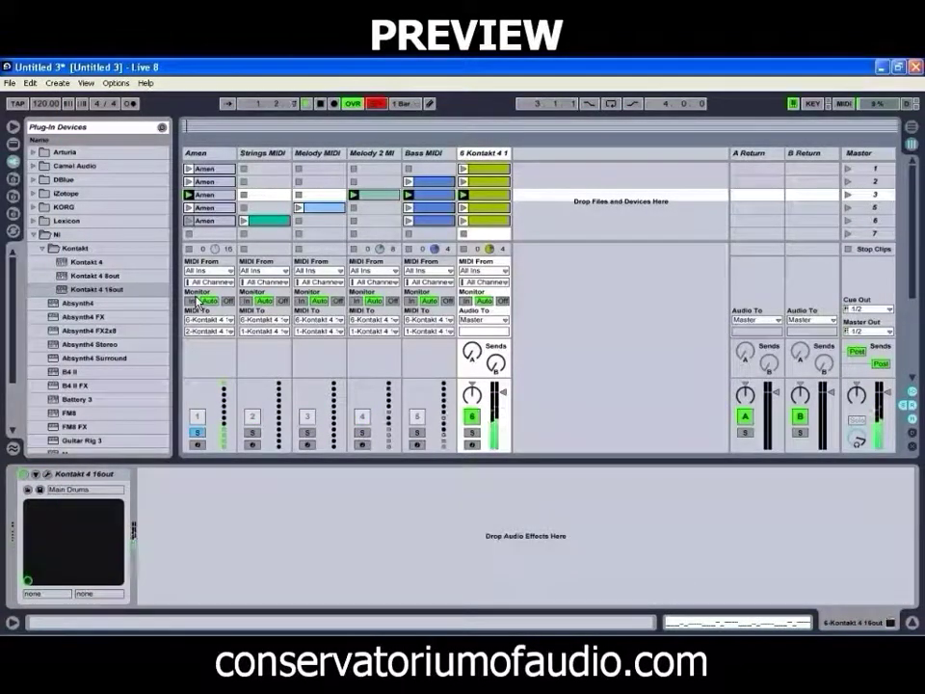
{"action": "key", "text": "space"}
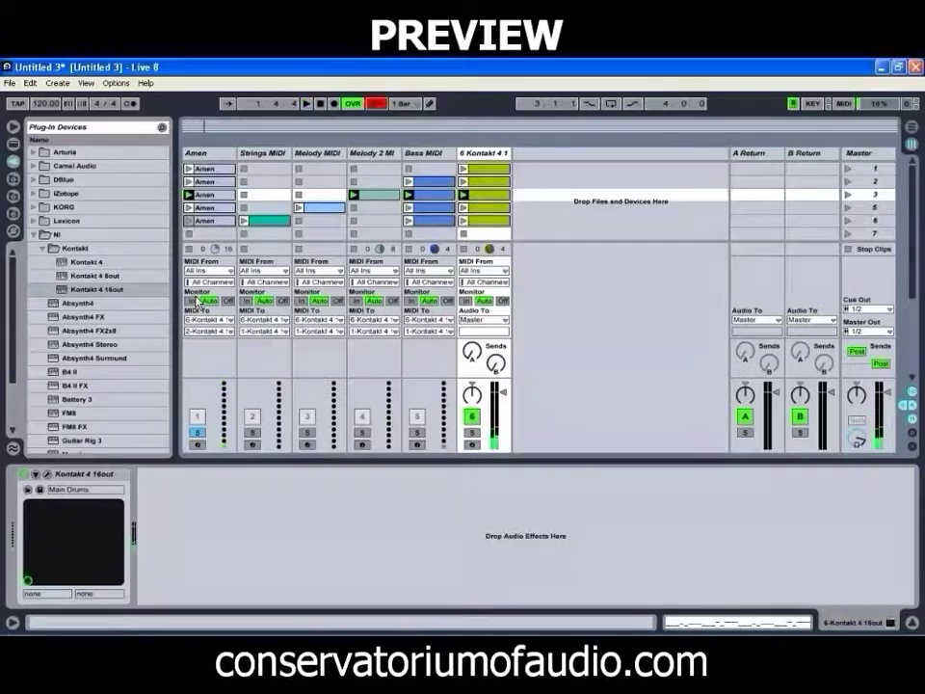
Open the Amen clip in scene 3 and examine its MIDI note pattern.
{"action": "double_click", "coordinate": [204, 196]}
{"action": "scroll", "coordinate": [339, 521], "scroll_direction": "down", "scroll_amount": 3}
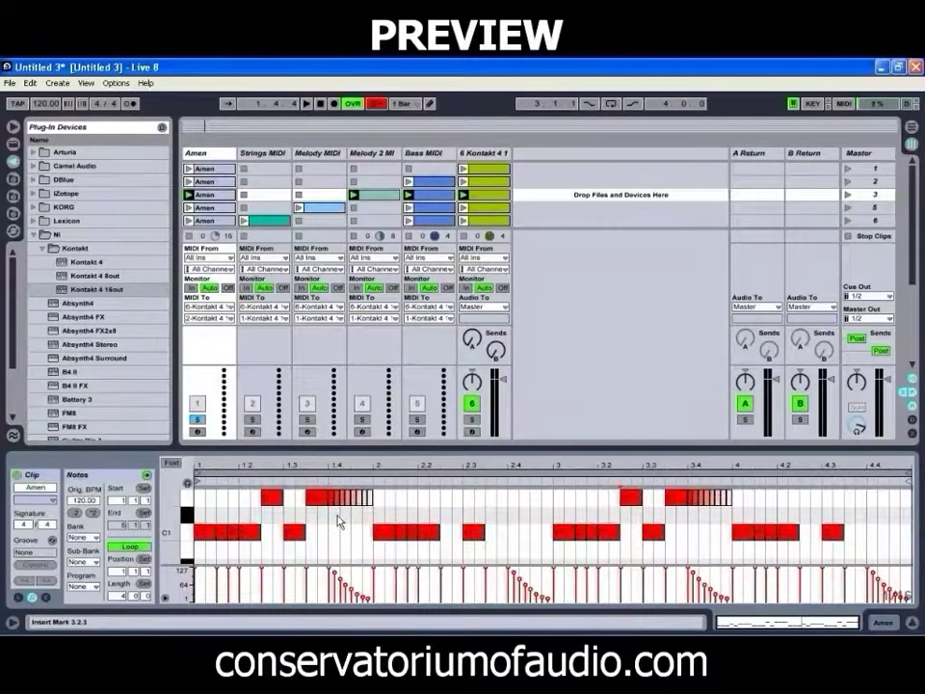
{"action": "scroll", "coordinate": [339, 521], "scroll_direction": "up", "scroll_amount": 1}
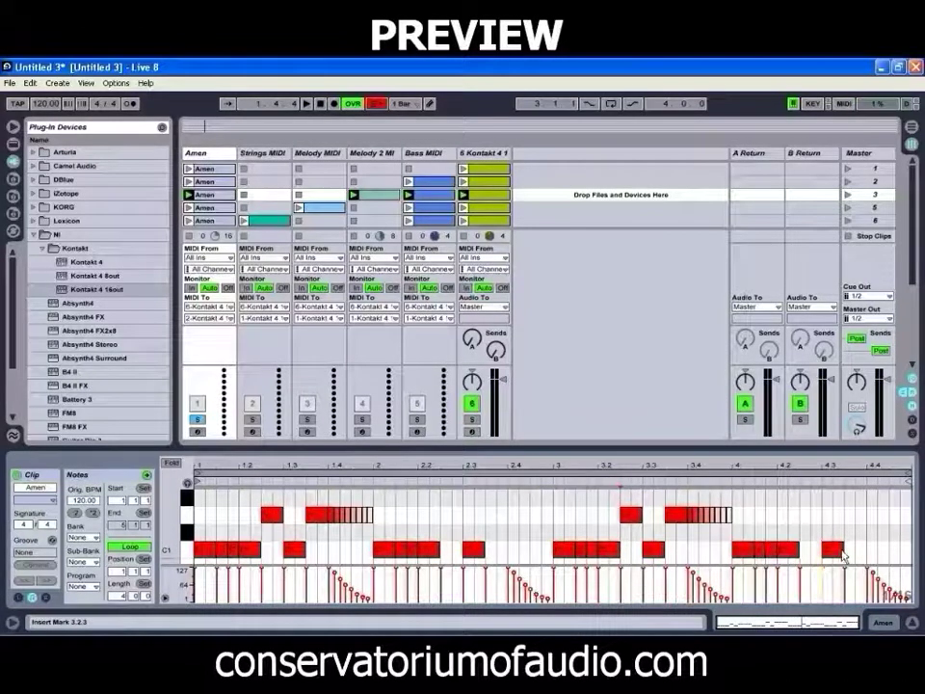
{"action": "scroll", "coordinate": [764, 533], "scroll_direction": "up", "scroll_amount": 2}
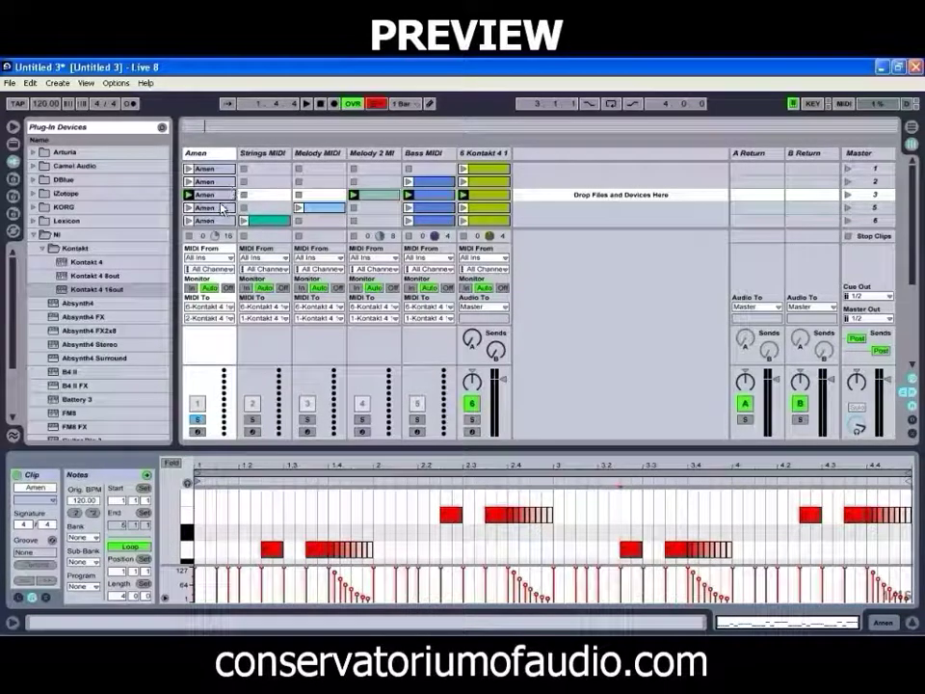
Open the Kontakt 4 16out plug-in on track 6 and create an empty group in the Amen instrument.
{"action": "left_click", "coordinate": [481, 156]}
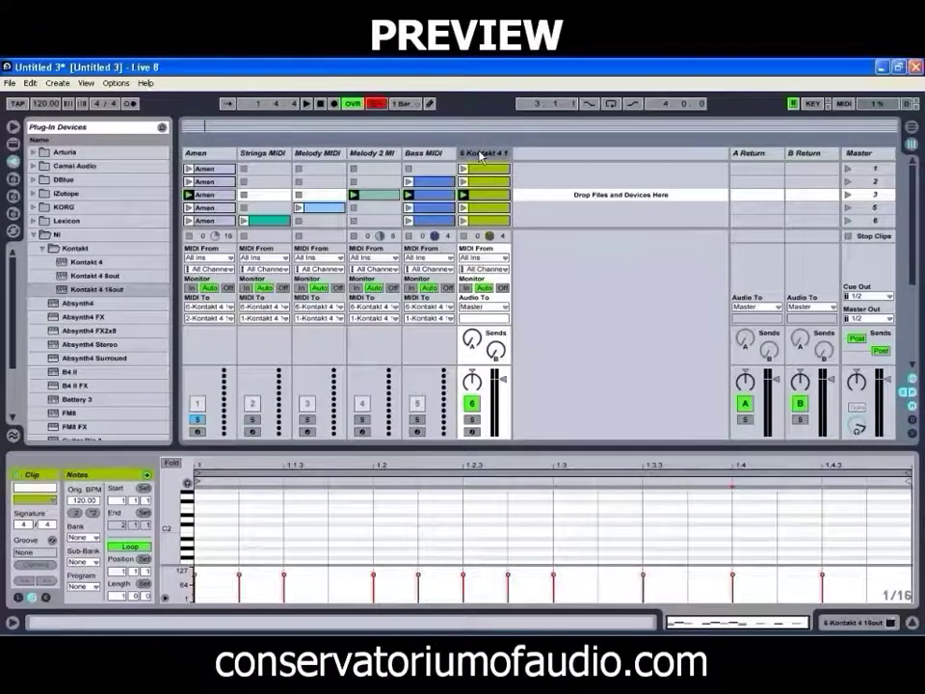
{"action": "left_click", "coordinate": [45, 474]}
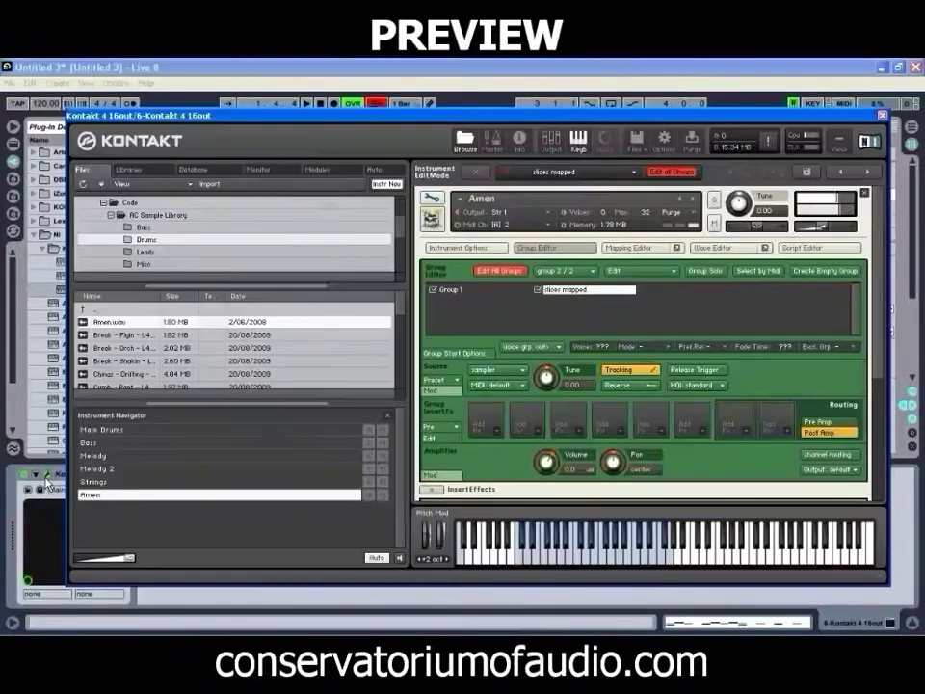
{"action": "left_click", "coordinate": [836, 271]}
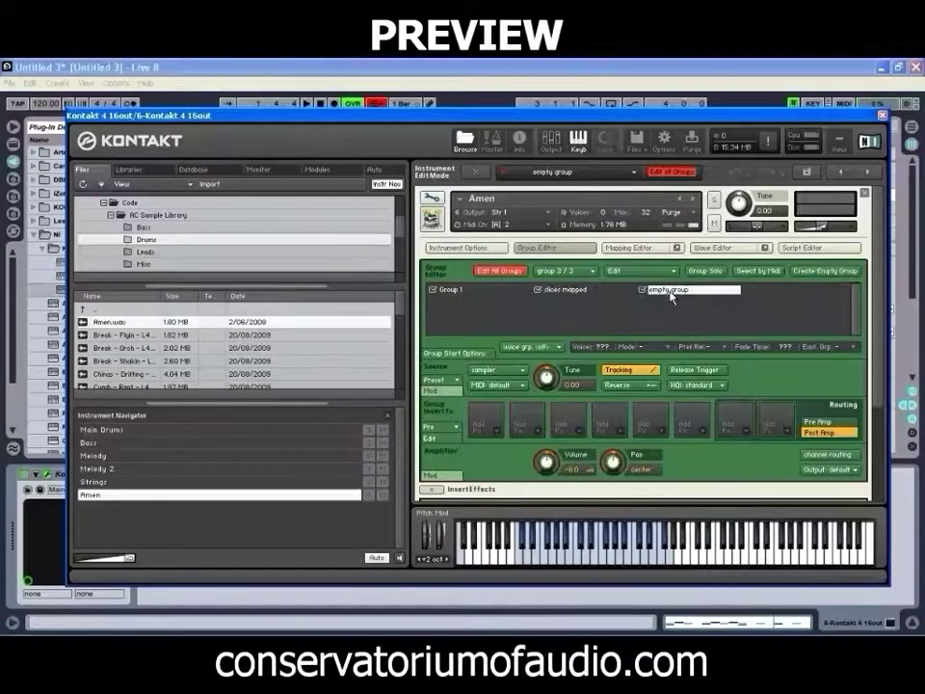
Move the selected Amen sample zones in the mapping view to the existing "empty group".
{"action": "left_click", "coordinate": [634, 248]}
{"action": "left_click_drag", "start_coordinate": [874, 309], "coordinate": [874, 339]}
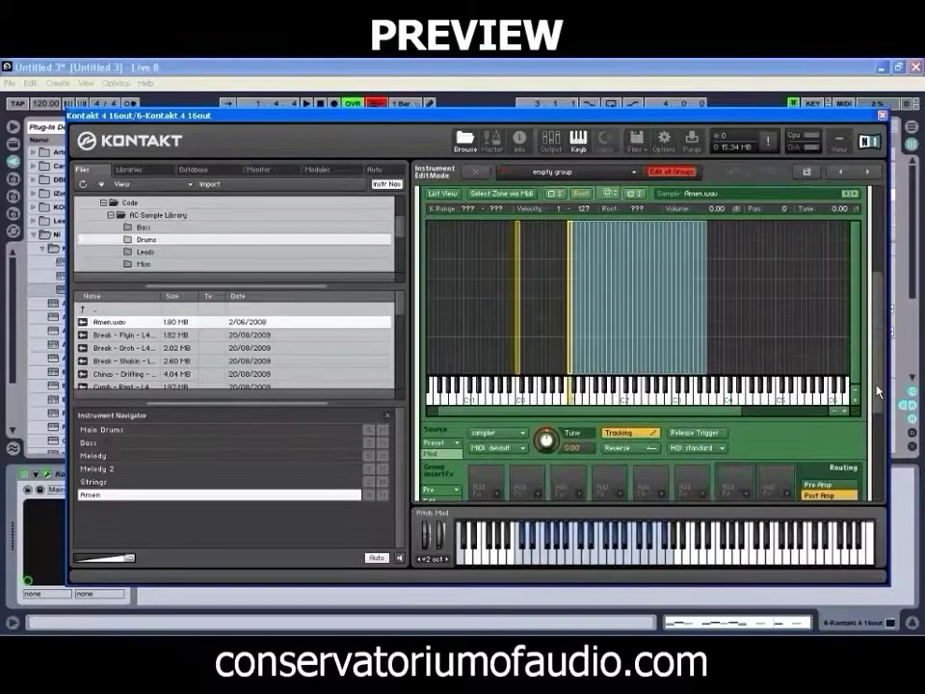
{"action": "right_click", "coordinate": [570, 305]}
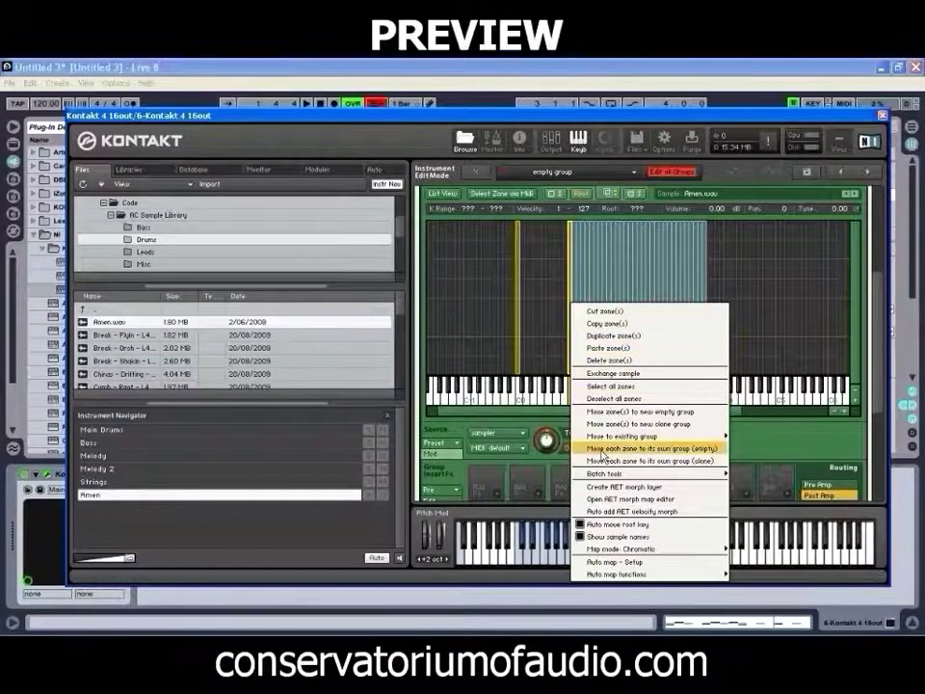
{"action": "mouse_move", "coordinate": [617, 436]}
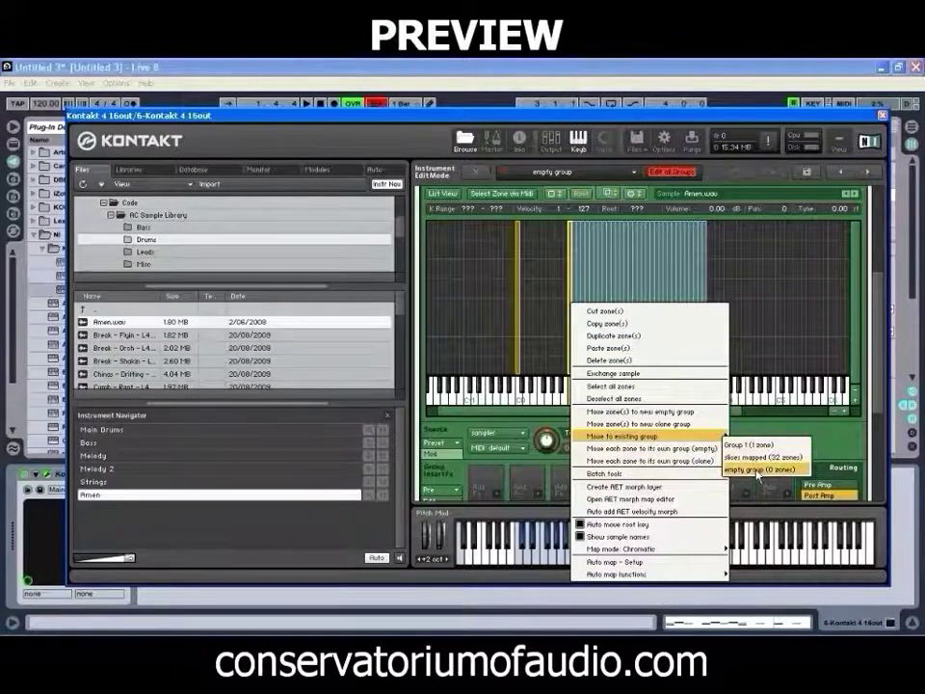
{"action": "left_click", "coordinate": [758, 470]}
{"action": "left_click_drag", "start_coordinate": [878, 297], "coordinate": [889, 208]}
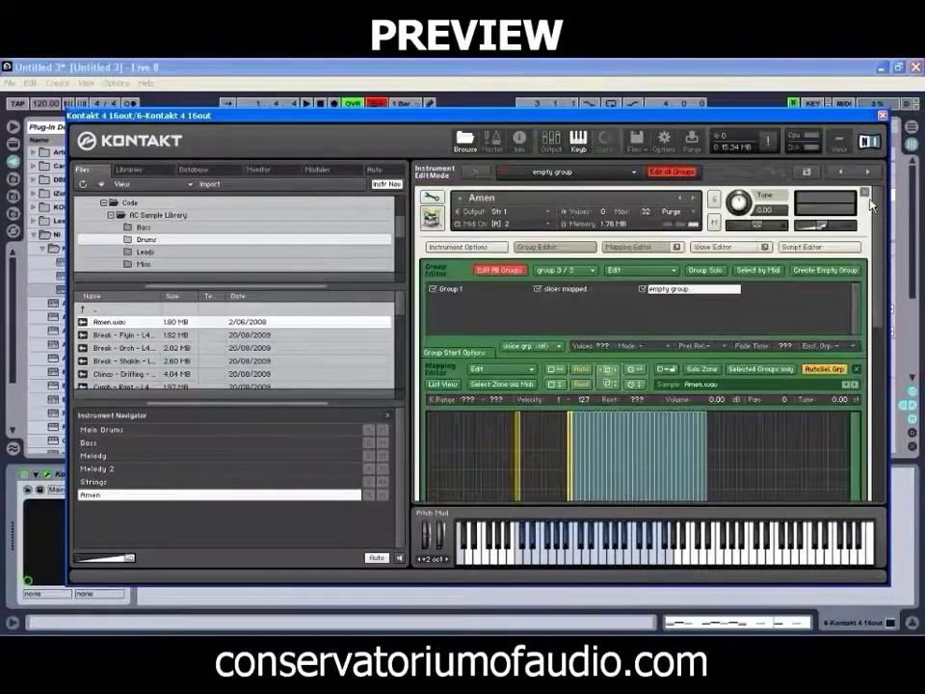
Select only the "slices mapped" group for editing and hide the zone mapping view.
{"action": "left_click", "coordinate": [573, 292]}
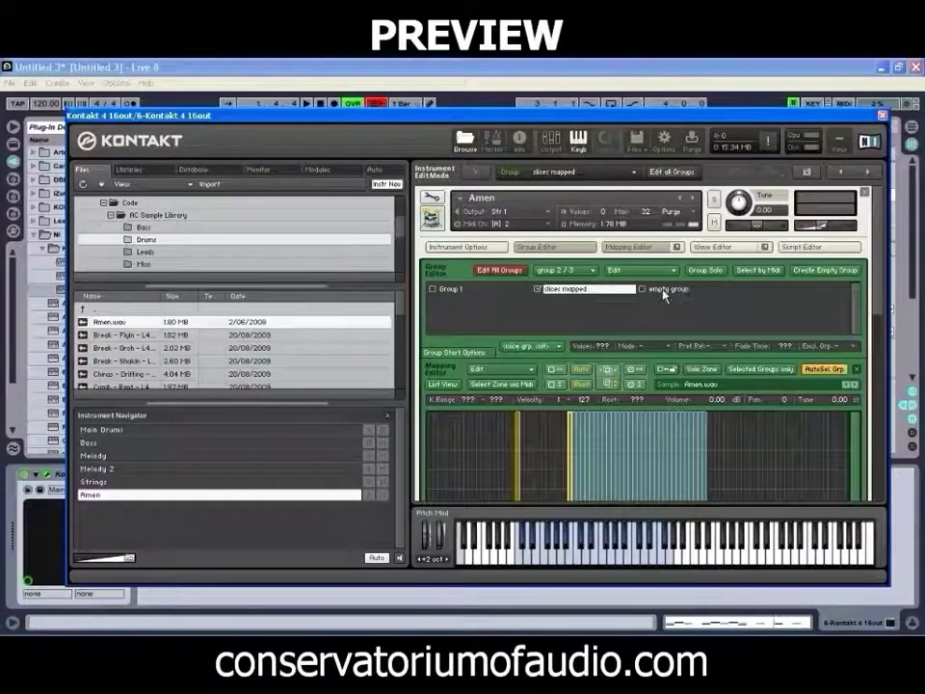
{"action": "left_click", "coordinate": [665, 293]}
{"action": "left_click", "coordinate": [599, 290]}
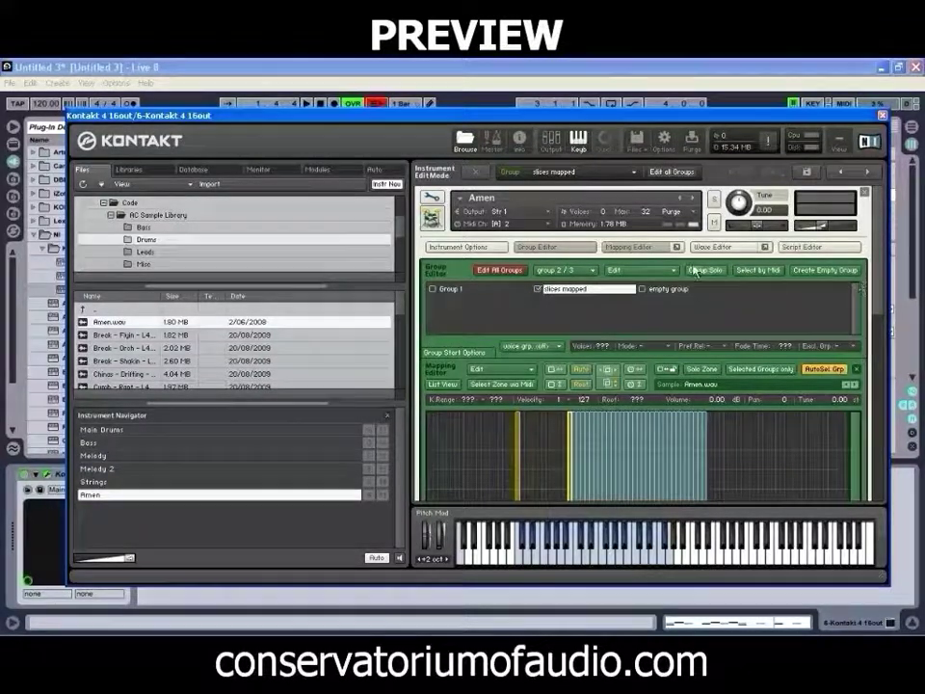
{"action": "left_click", "coordinate": [641, 246]}
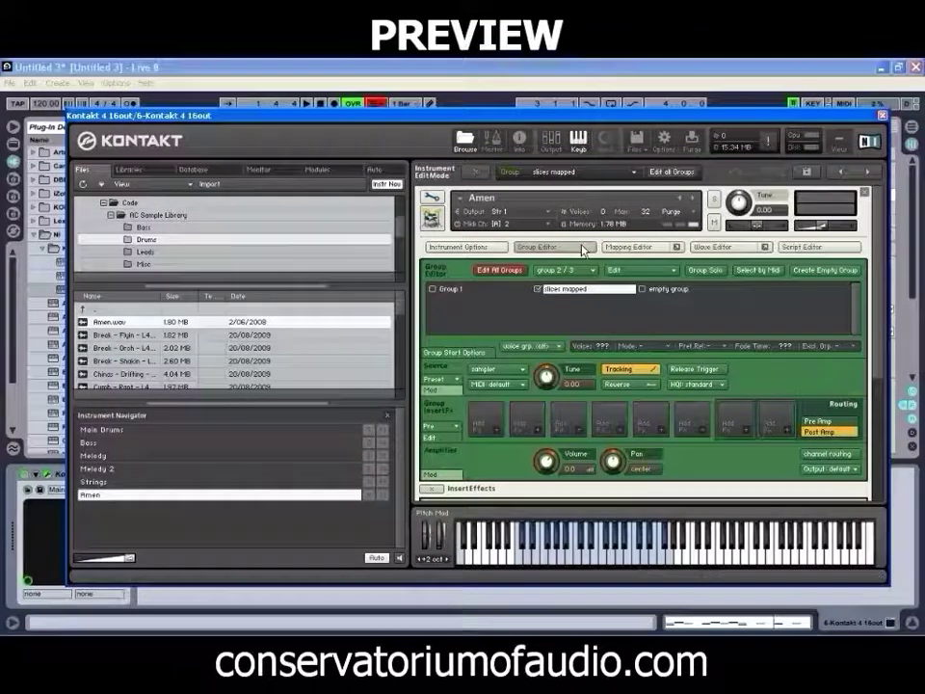
Add a Saturation effect to the first group insert slot of the "slices mapped" group.
{"action": "scroll", "coordinate": [482, 336], "scroll_direction": "down", "scroll_amount": 3}
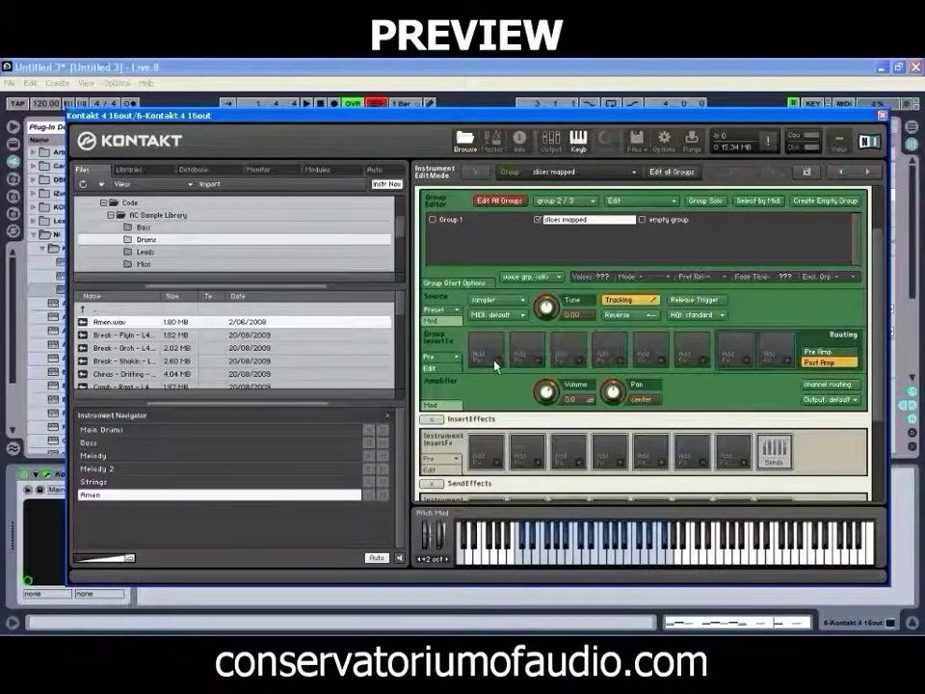
{"action": "left_click", "coordinate": [495, 364]}
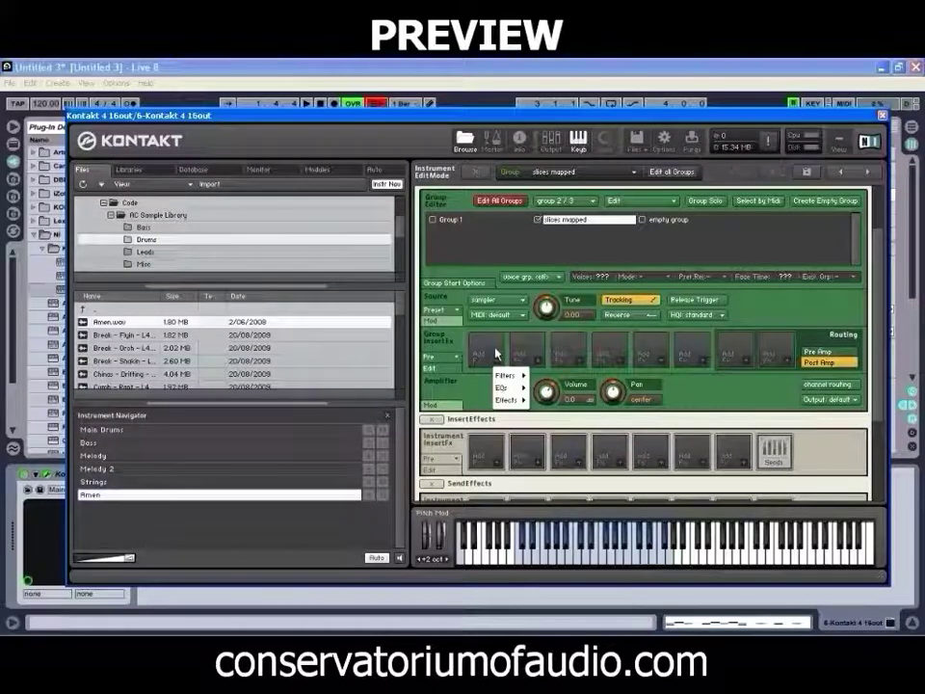
{"action": "left_click", "coordinate": [496, 341]}
{"action": "left_click", "coordinate": [497, 362]}
{"action": "mouse_move", "coordinate": [507, 399]}
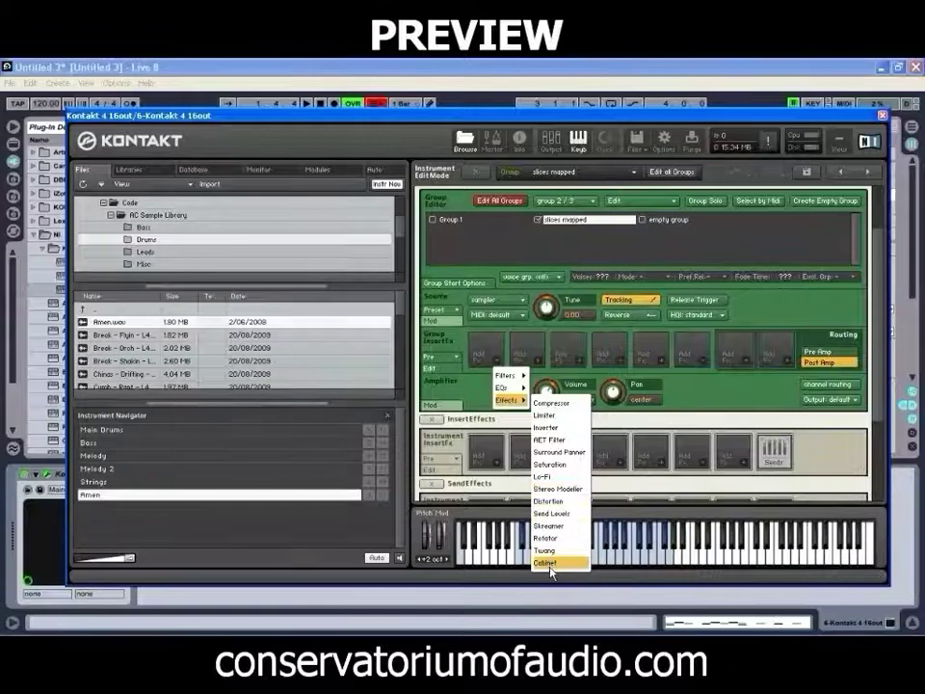
{"action": "left_click", "coordinate": [551, 465]}
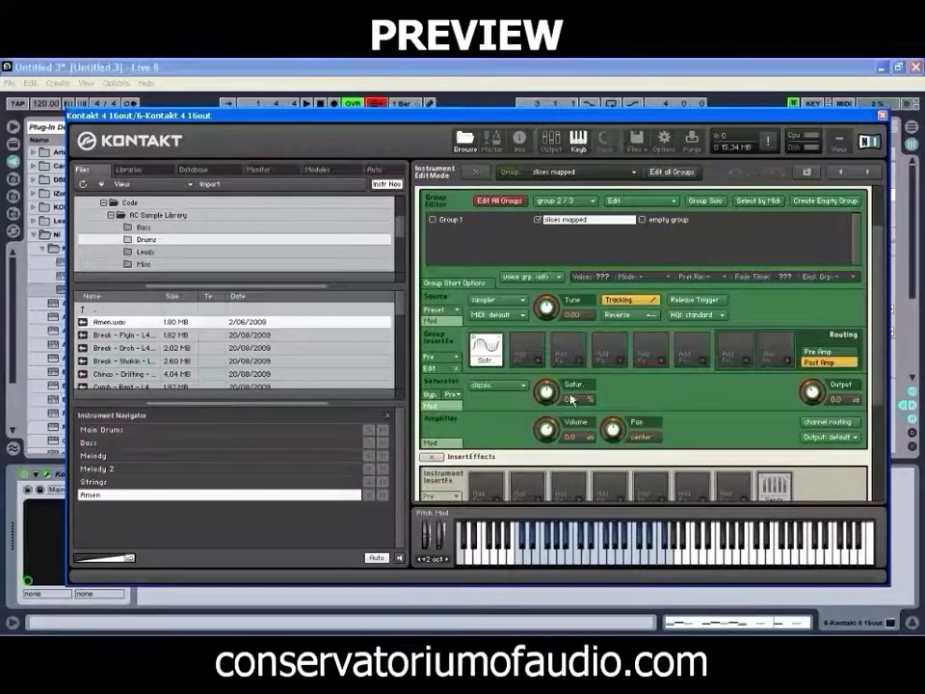
During playback, raise the saturator's saturation to about 48.8% and lower its output to about -6 dB.
{"action": "key", "text": "space"}
{"action": "left_click_drag", "start_coordinate": [552, 393], "coordinate": [554, 359]}
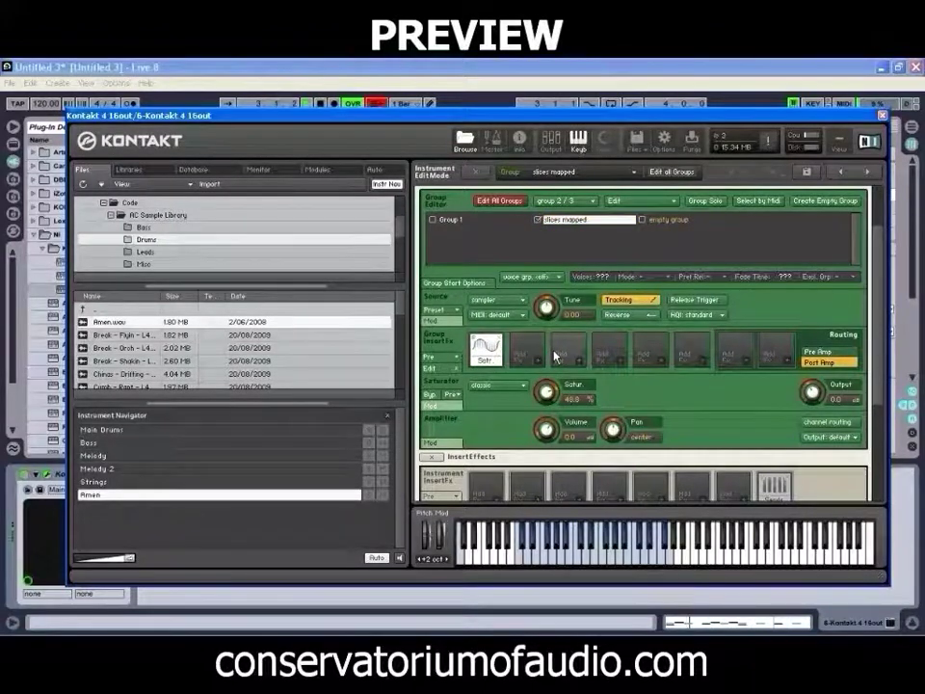
{"action": "mouse_move", "coordinate": [817, 390]}
{"action": "left_mouse_down"}
{"action": "mouse_move", "coordinate": [817, 399]}
{"action": "mouse_move", "coordinate": [814, 389]}
{"action": "left_mouse_up"}
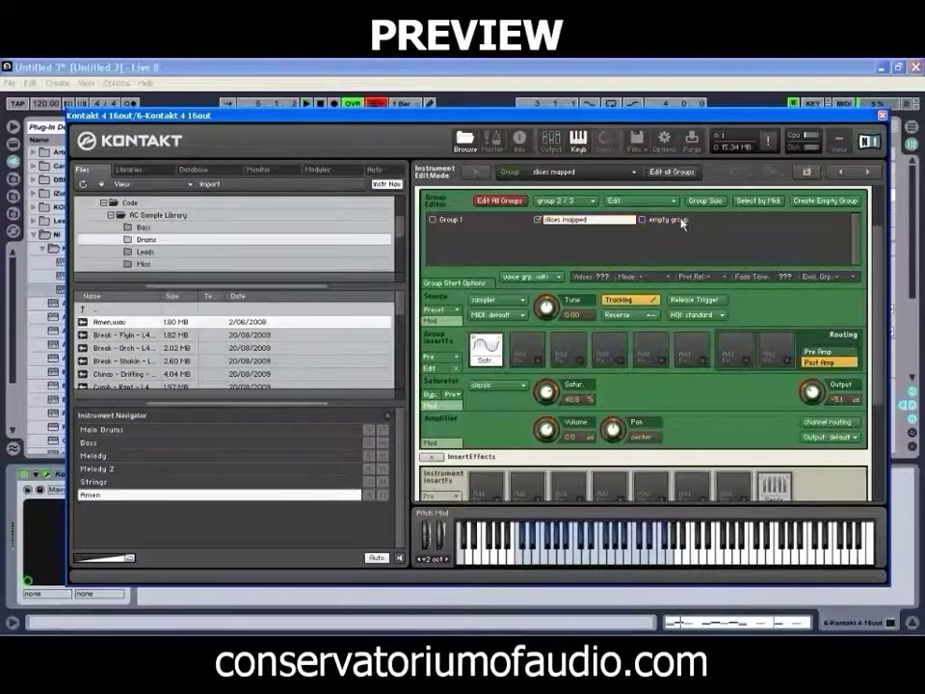
Add a Distortion effect to the first insert slot of "empty group" and choose the tube type.
{"action": "left_click", "coordinate": [679, 220]}
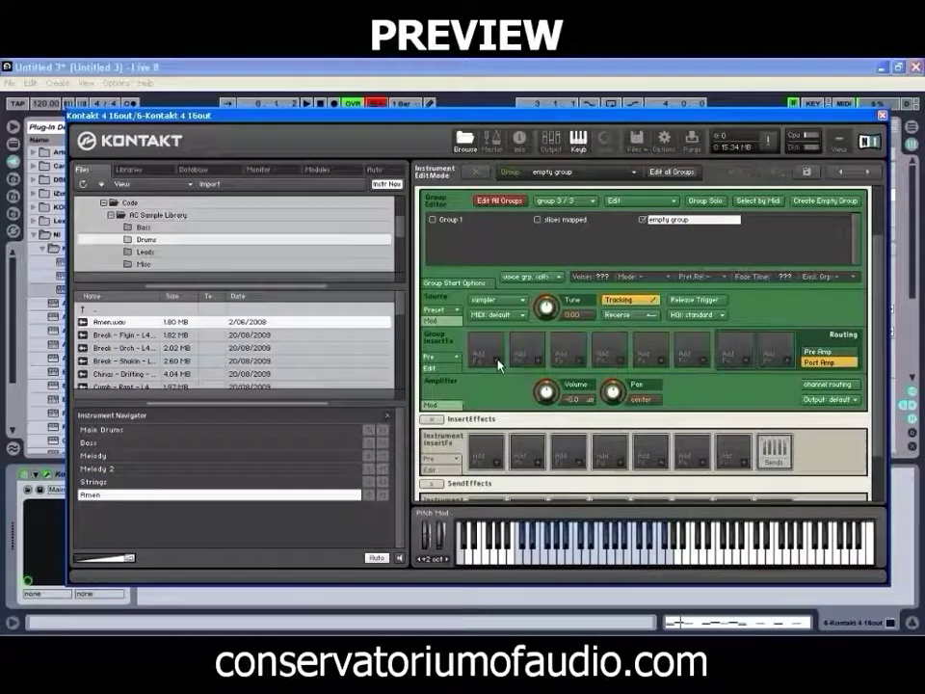
{"action": "left_click", "coordinate": [498, 361]}
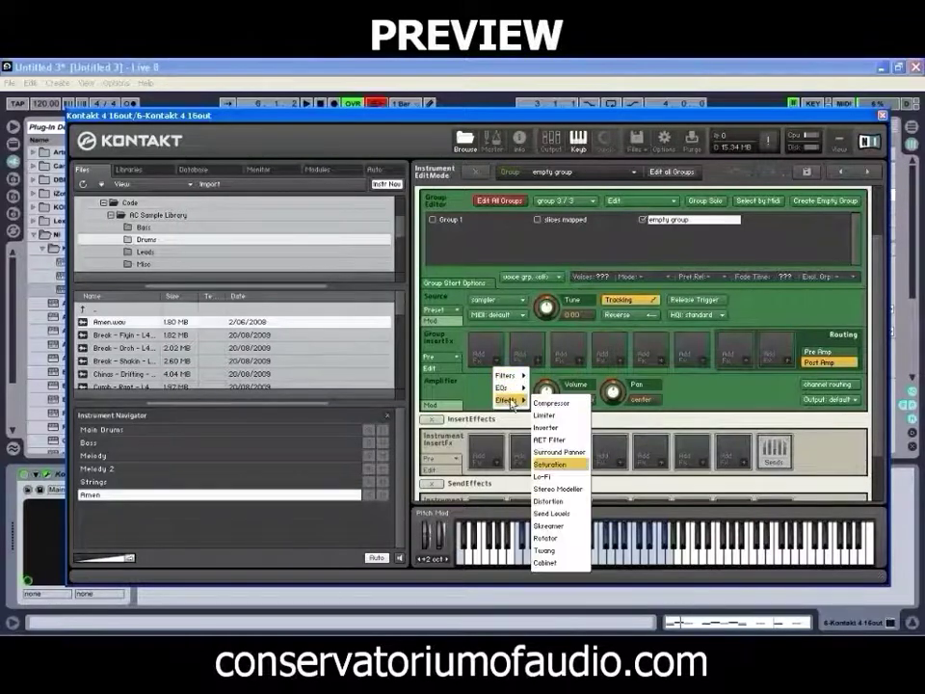
{"action": "left_click", "coordinate": [576, 500]}
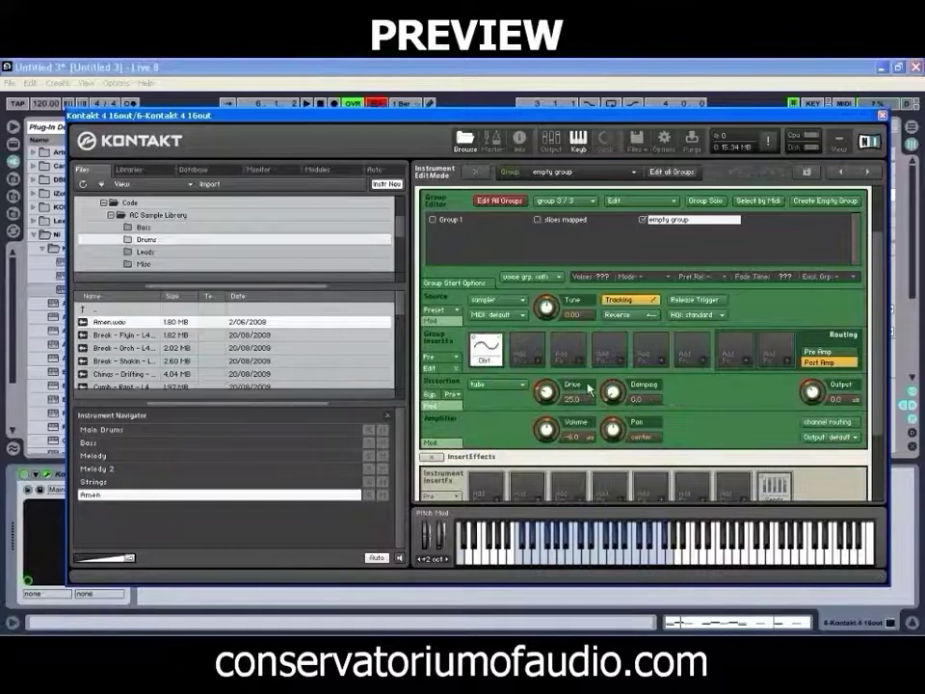
{"action": "left_click", "coordinate": [525, 388]}
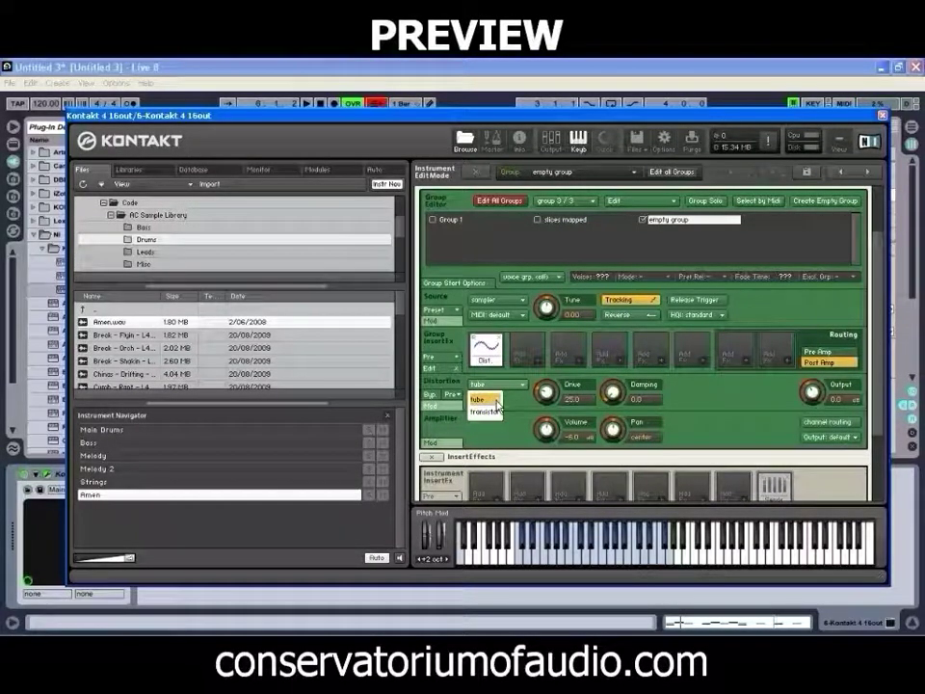
{"action": "left_click", "coordinate": [493, 400]}
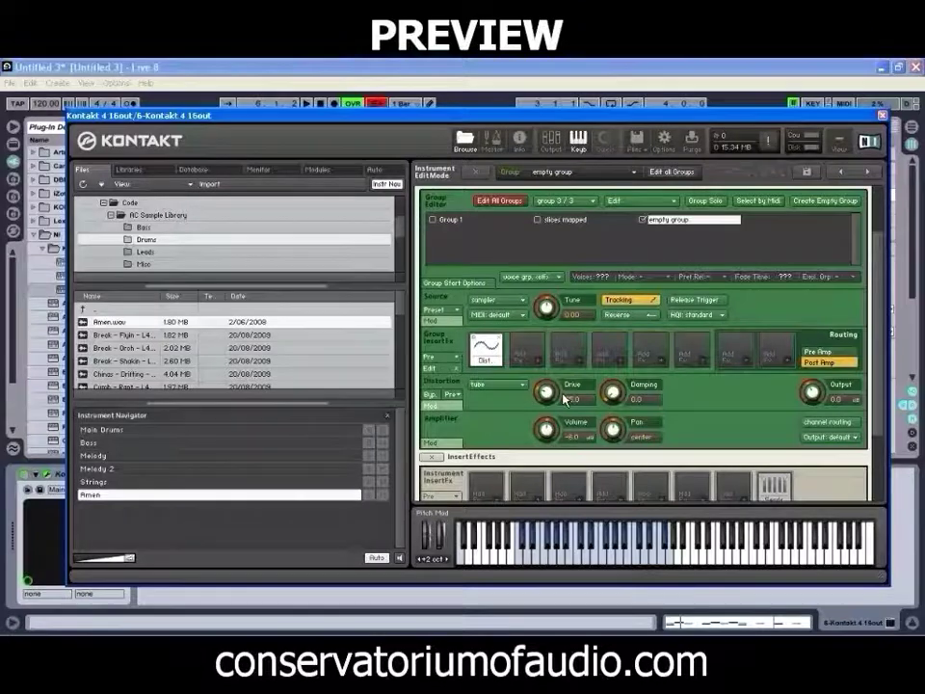
During playback, adjust the distortion to a drive of about 6.3, damping of about 76 and output of about 15.7 dB.
{"action": "key", "text": "space"}
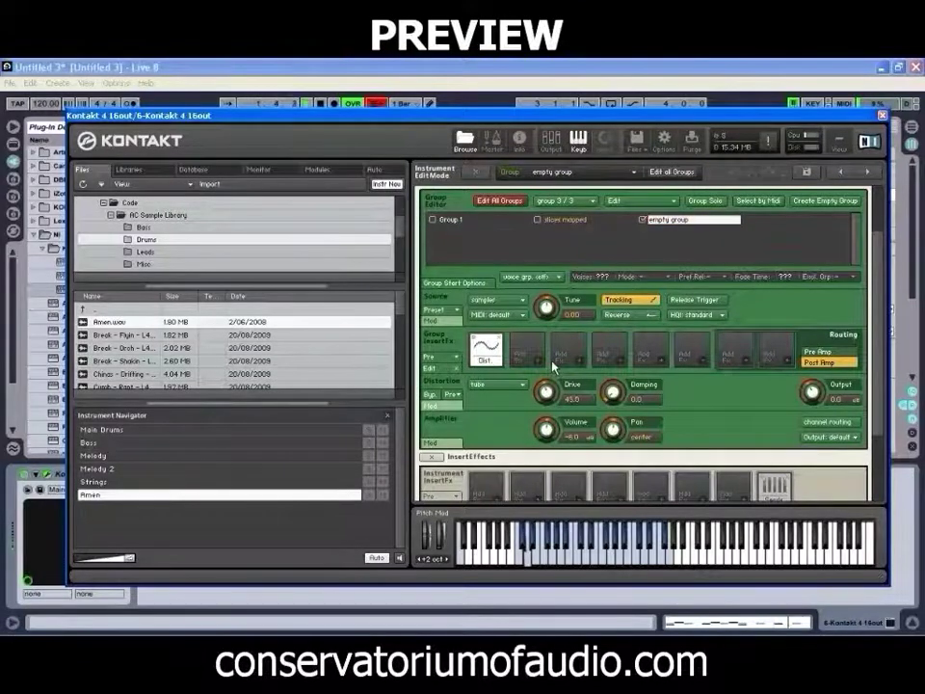
{"action": "left_click_drag", "start_coordinate": [812, 395], "coordinate": [813, 367]}
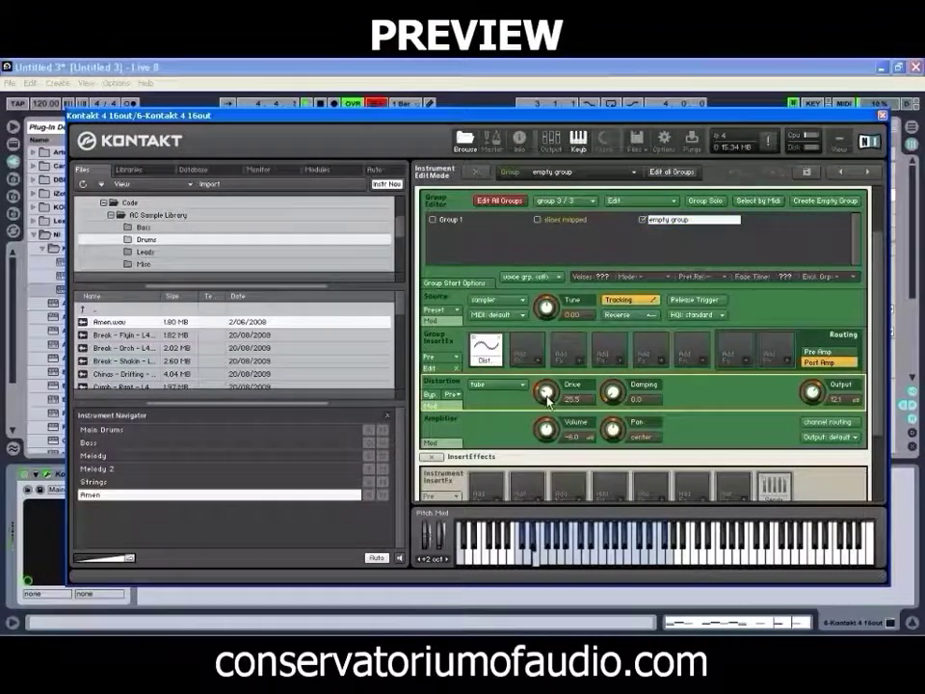
{"action": "left_click_drag", "start_coordinate": [620, 394], "coordinate": [637, 269]}
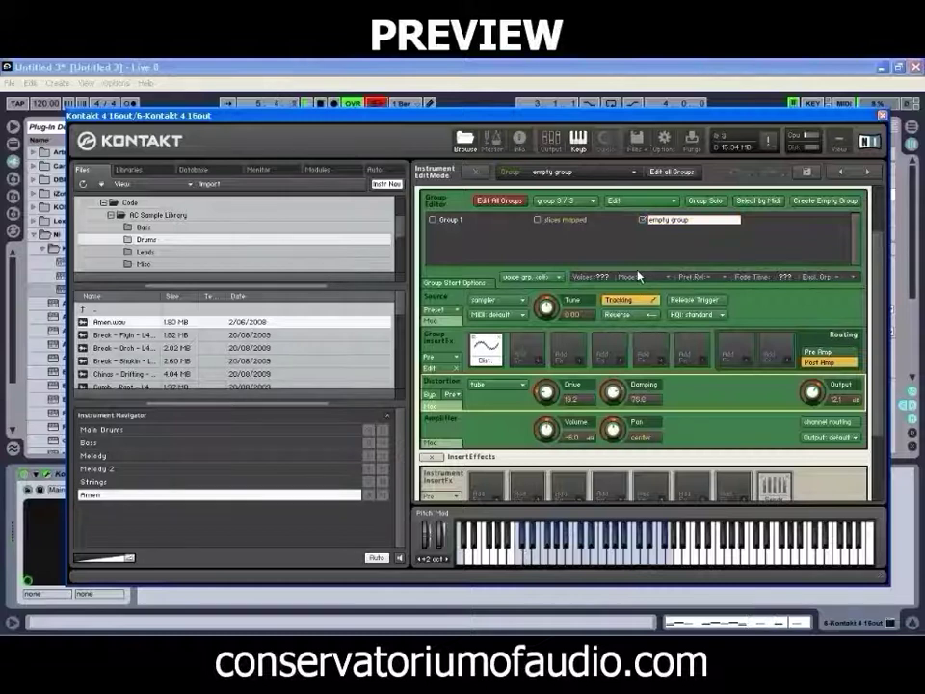
{"action": "left_click_drag", "start_coordinate": [544, 398], "coordinate": [550, 410]}
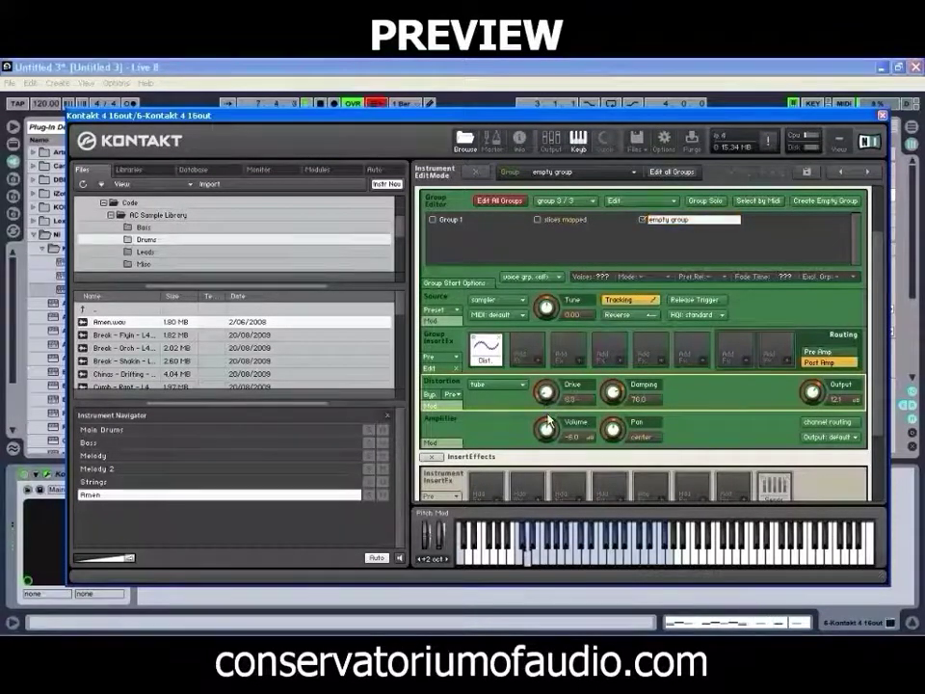
{"action": "left_click_drag", "start_coordinate": [815, 391], "coordinate": [814, 378]}
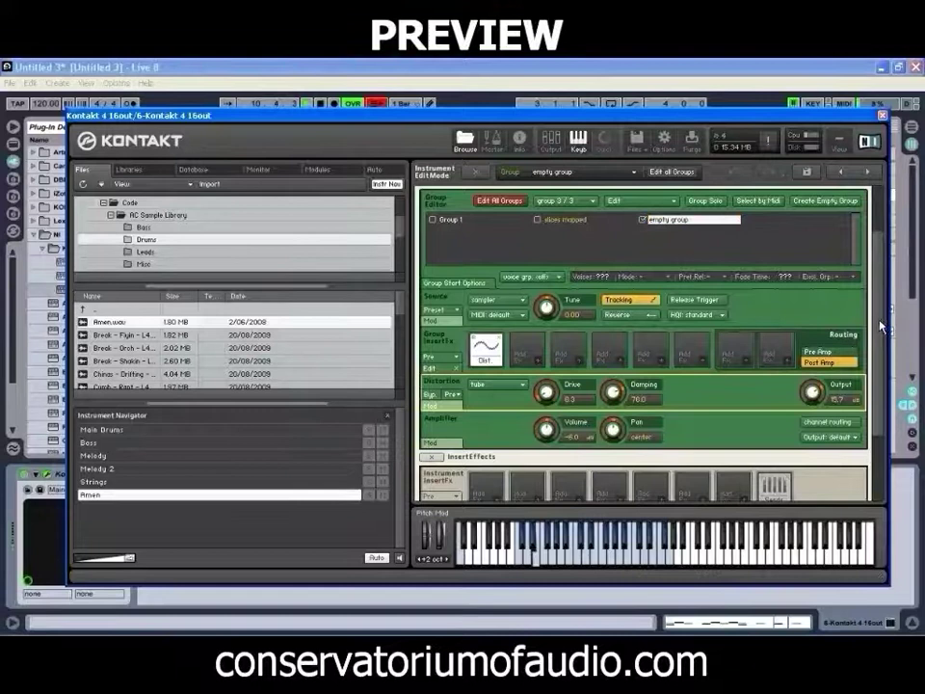
Add a Reverb effect to the first instrument insert slot of the Amen instrument.
{"action": "scroll", "coordinate": [771, 270], "scroll_direction": "up", "scroll_amount": 2}
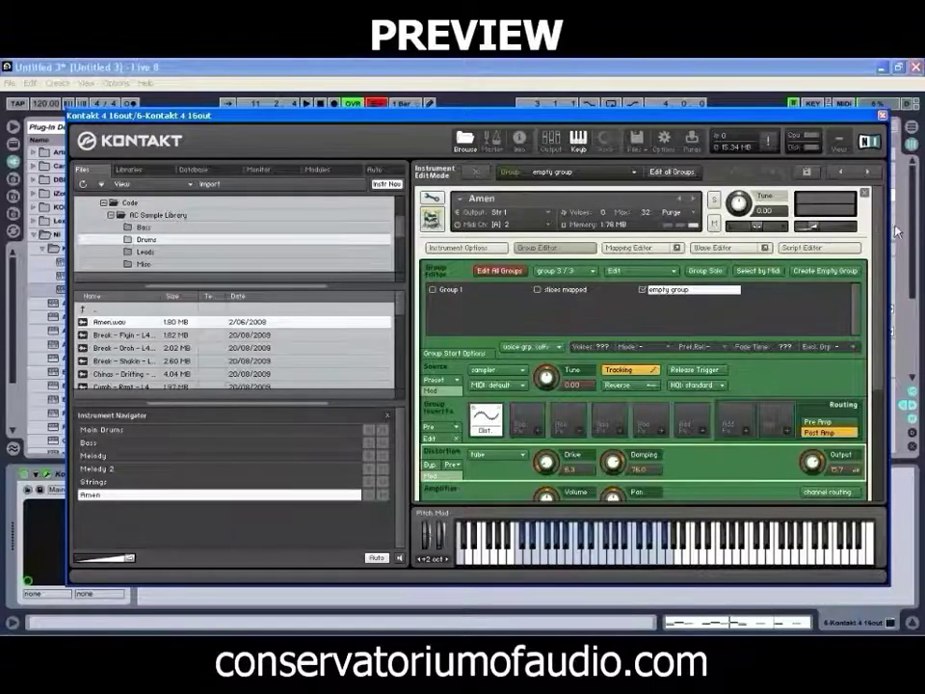
{"action": "left_click_drag", "start_coordinate": [879, 236], "coordinate": [884, 386]}
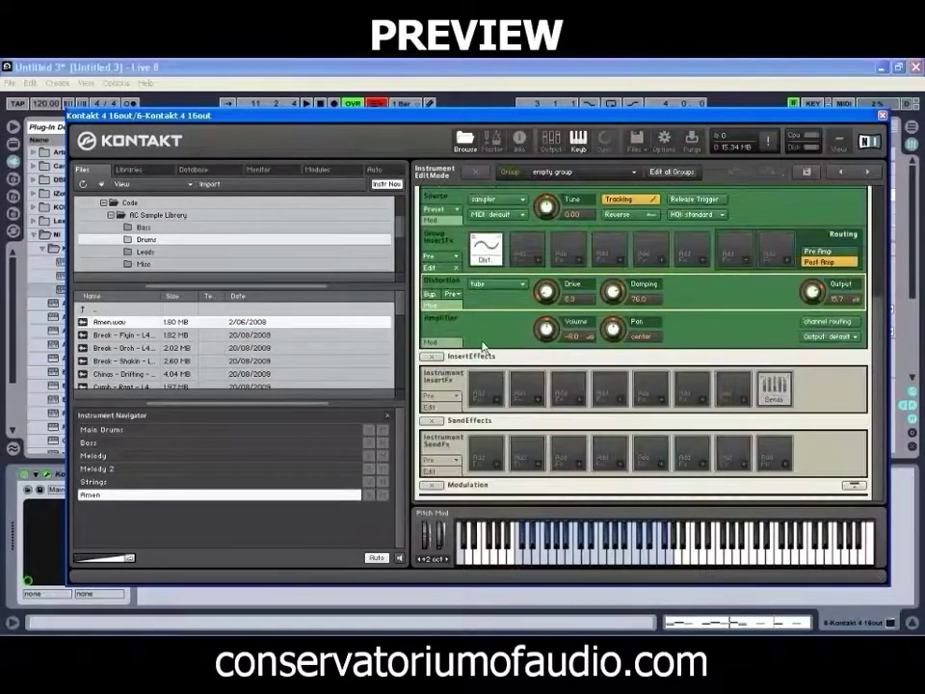
{"action": "left_click", "coordinate": [499, 405]}
{"action": "mouse_move", "coordinate": [508, 438]}
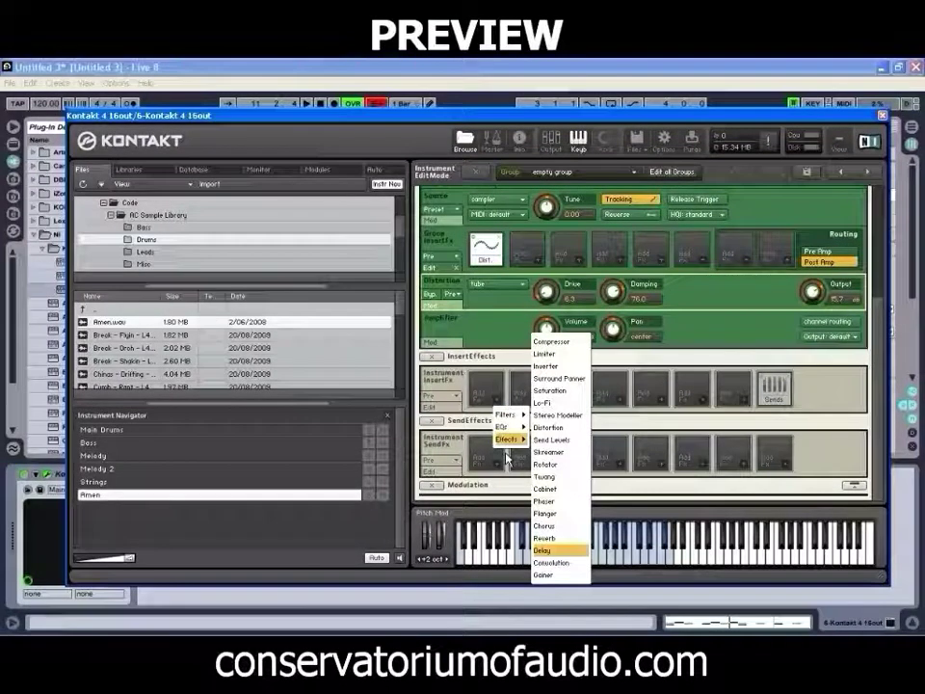
{"action": "left_click", "coordinate": [566, 542]}
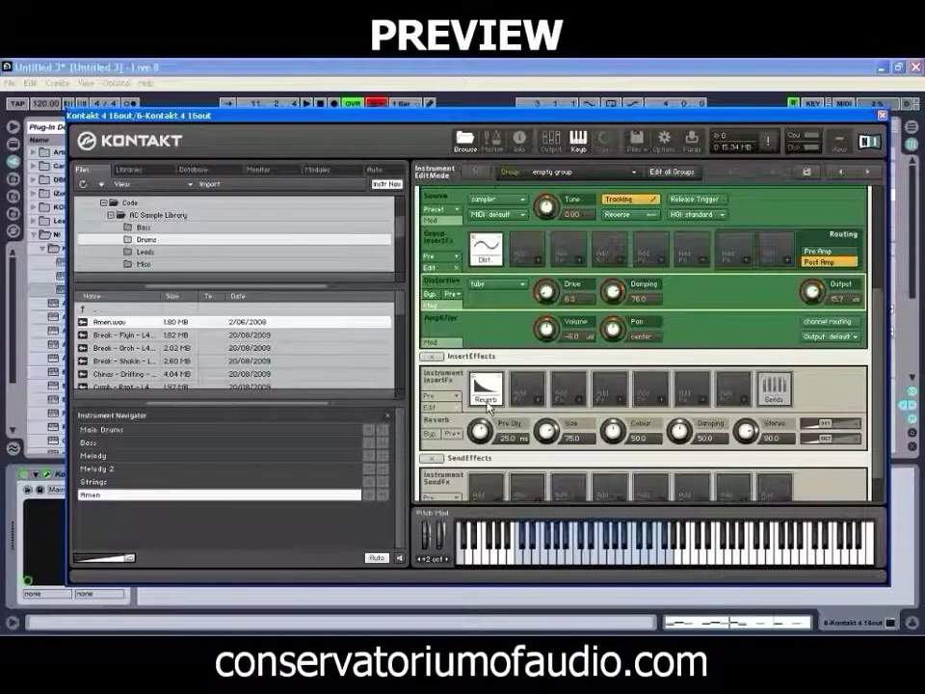
Load the Hall 1 factory preset into the reverb, and during playback raise its dry level and slightly lower its wet level.
{"action": "left_click", "coordinate": [460, 433]}
{"action": "mouse_move", "coordinate": [470, 448]}
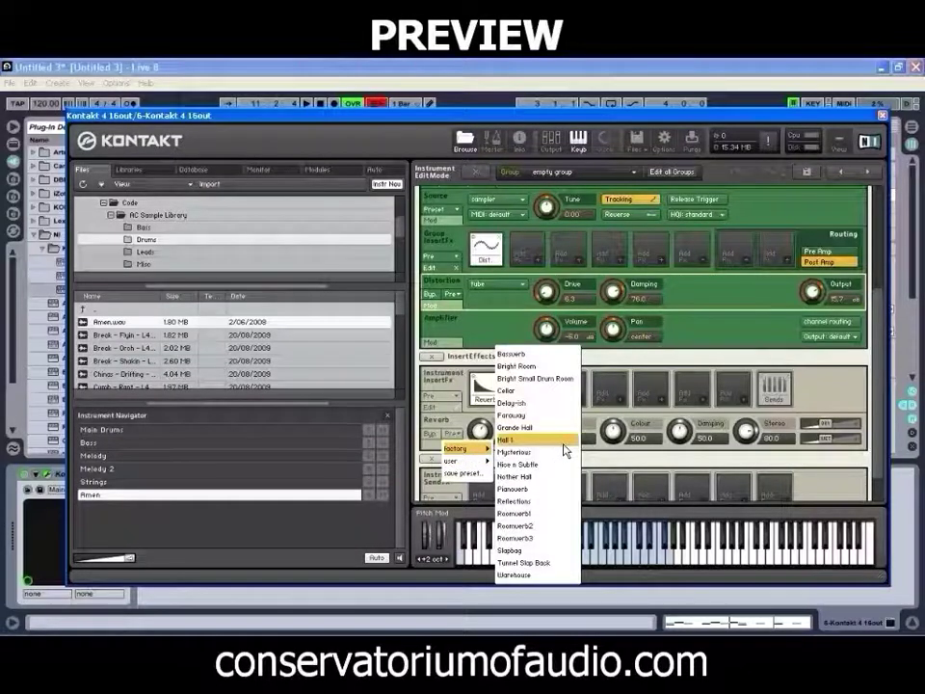
{"action": "left_click", "coordinate": [563, 442]}
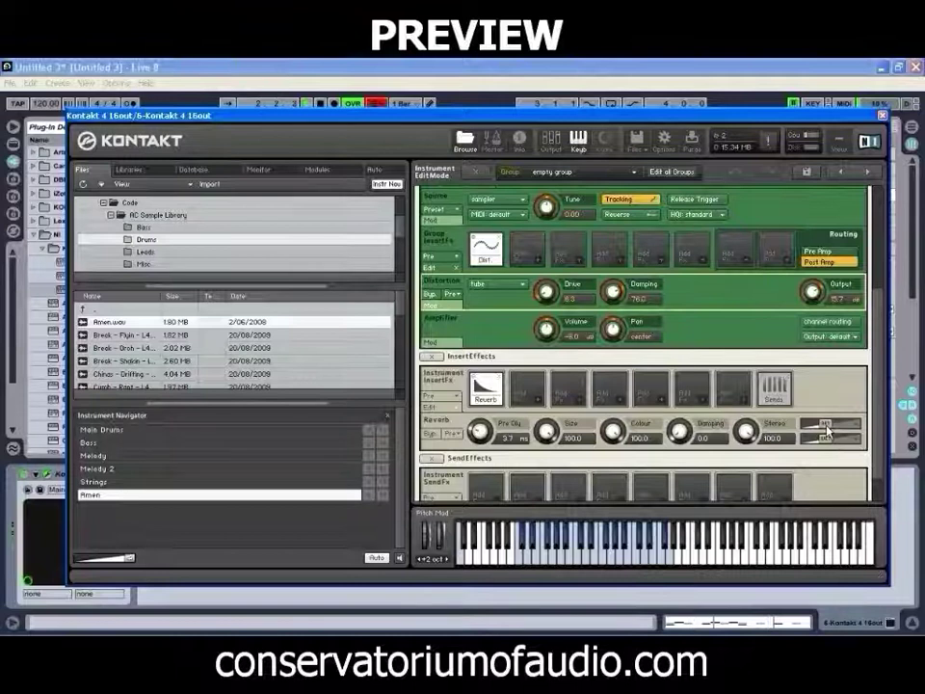
{"action": "mouse_move", "coordinate": [824, 424]}
{"action": "left_mouse_down"}
{"action": "mouse_move", "coordinate": [835, 427]}
{"action": "mouse_move", "coordinate": [826, 439]}
{"action": "left_mouse_up"}
Add a Chorus effect to the first instrument send slot.
{"action": "scroll", "coordinate": [879, 477], "scroll_direction": "down", "scroll_amount": 1}
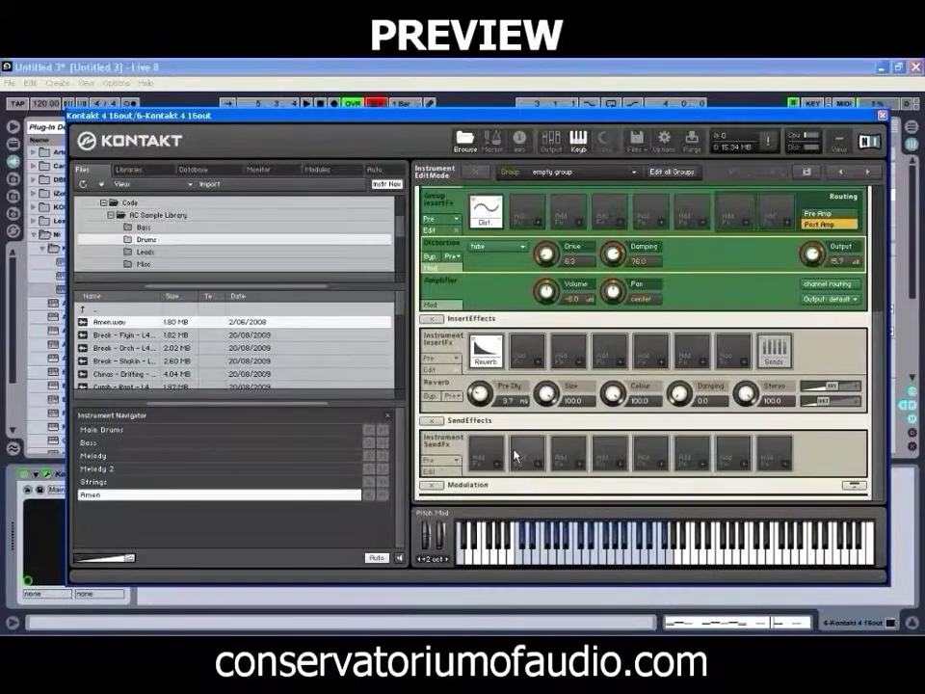
{"action": "left_click", "coordinate": [498, 470]}
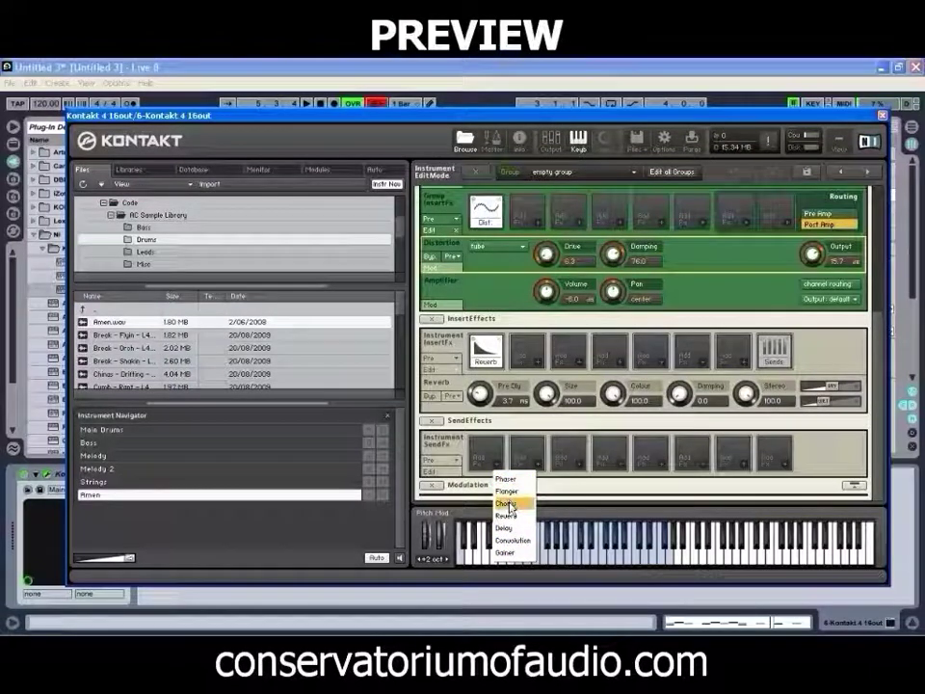
{"action": "left_click", "coordinate": [507, 504]}
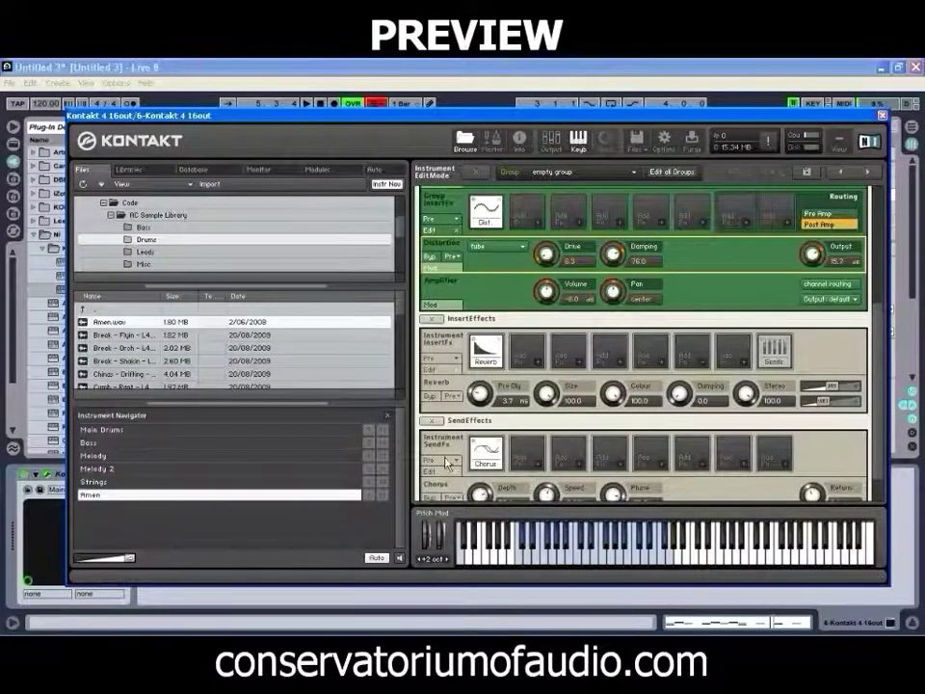
Show the send levels in the instrument inserts and lower the chorus send to about -13 dB during playback.
{"action": "scroll", "coordinate": [878, 405], "scroll_direction": "down", "scroll_amount": 1}
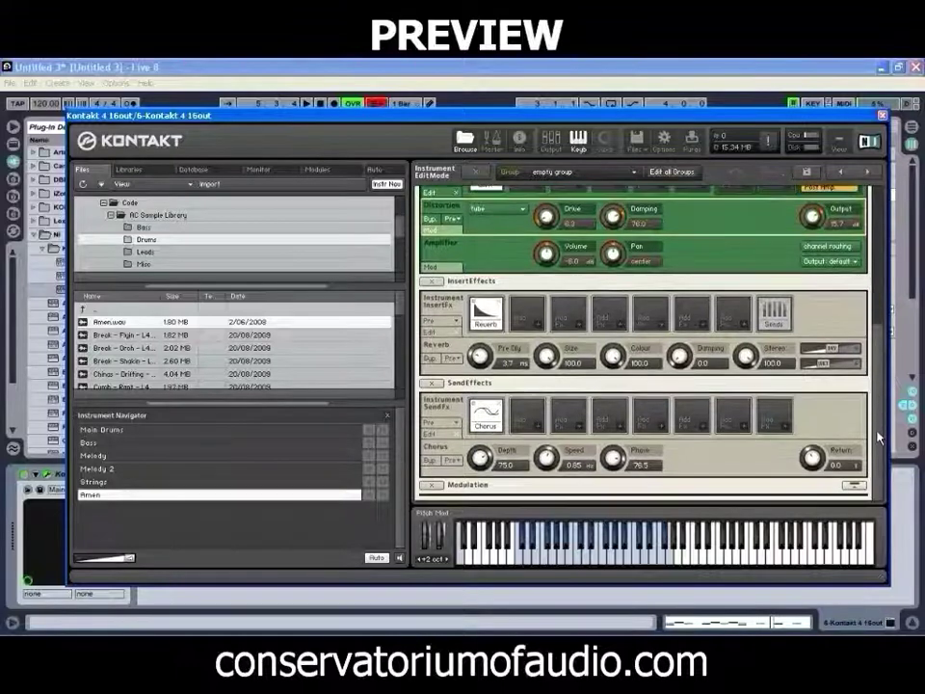
{"action": "left_click", "coordinate": [772, 308]}
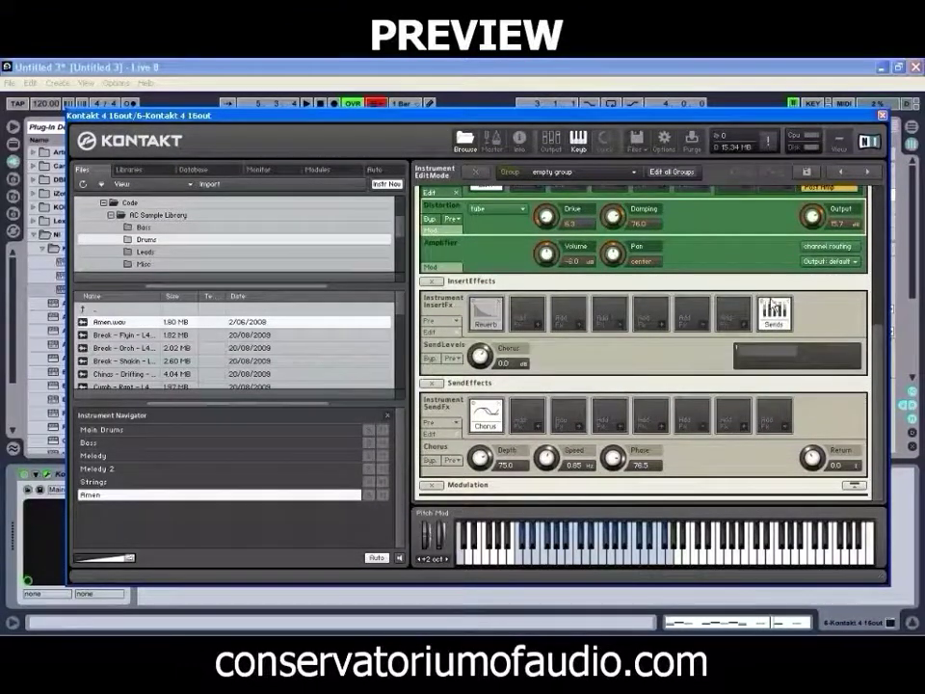
{"action": "mouse_move", "coordinate": [480, 359]}
{"action": "left_mouse_down"}
{"action": "mouse_move", "coordinate": [484, 383]}
{"action": "mouse_move", "coordinate": [484, 297]}
{"action": "mouse_move", "coordinate": [482, 374]}
{"action": "left_mouse_up"}
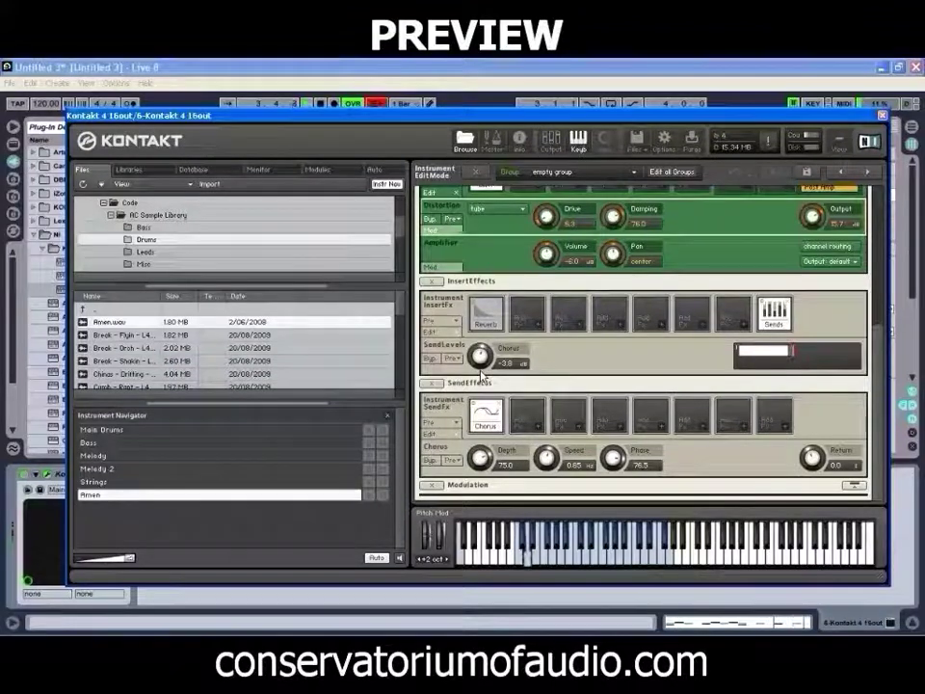
{"action": "left_click_drag", "start_coordinate": [480, 357], "coordinate": [479, 385]}
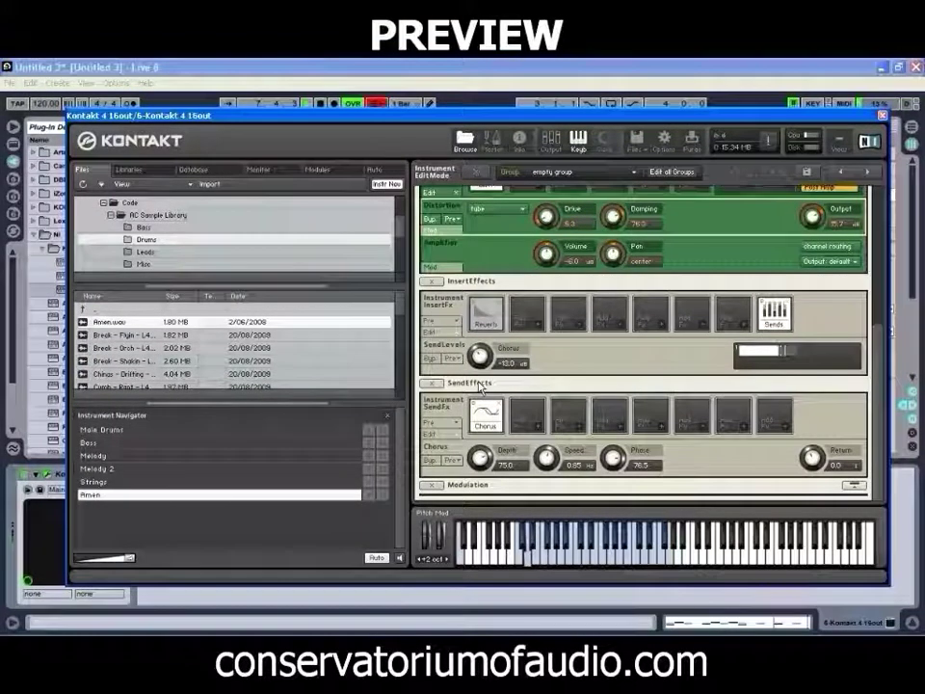
During playback, raise the chorus return to about 8.1 dB and reduce its depth to about 52.3.
{"action": "mouse_move", "coordinate": [815, 458]}
{"action": "left_mouse_down"}
{"action": "mouse_move", "coordinate": [814, 430]}
{"action": "mouse_move", "coordinate": [817, 462]}
{"action": "mouse_move", "coordinate": [809, 436]}
{"action": "left_mouse_up"}
{"action": "left_click_drag", "start_coordinate": [480, 460], "coordinate": [482, 472]}
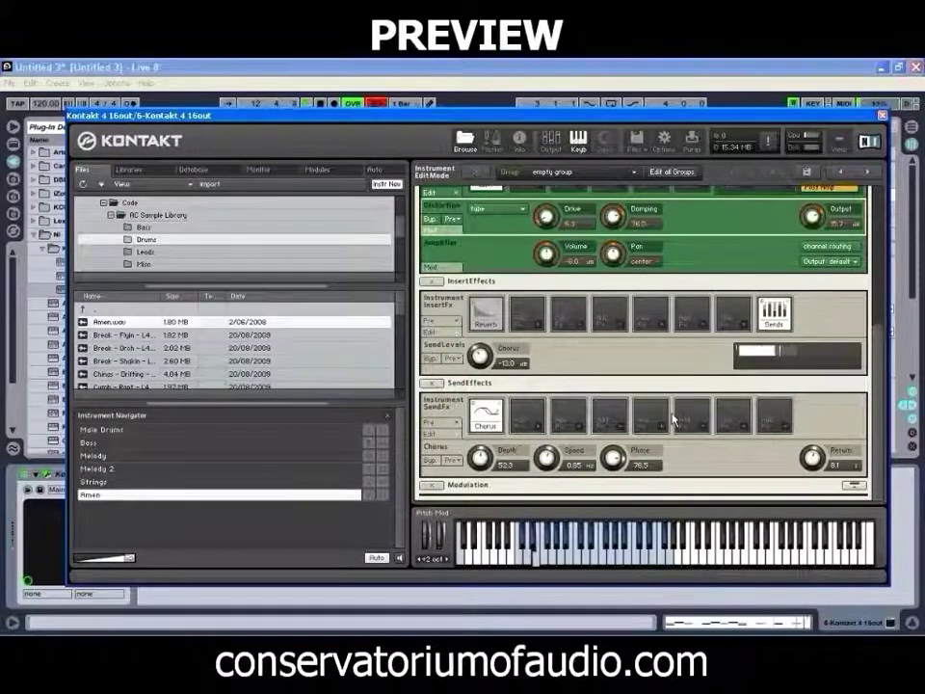
{"action": "left_click_drag", "start_coordinate": [871, 376], "coordinate": [869, 262]}
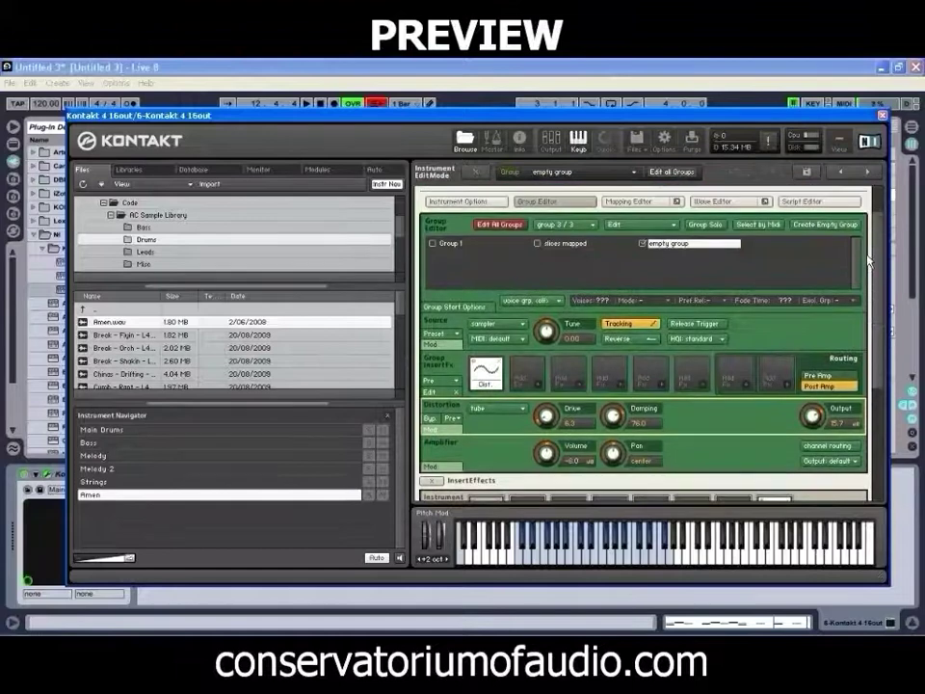